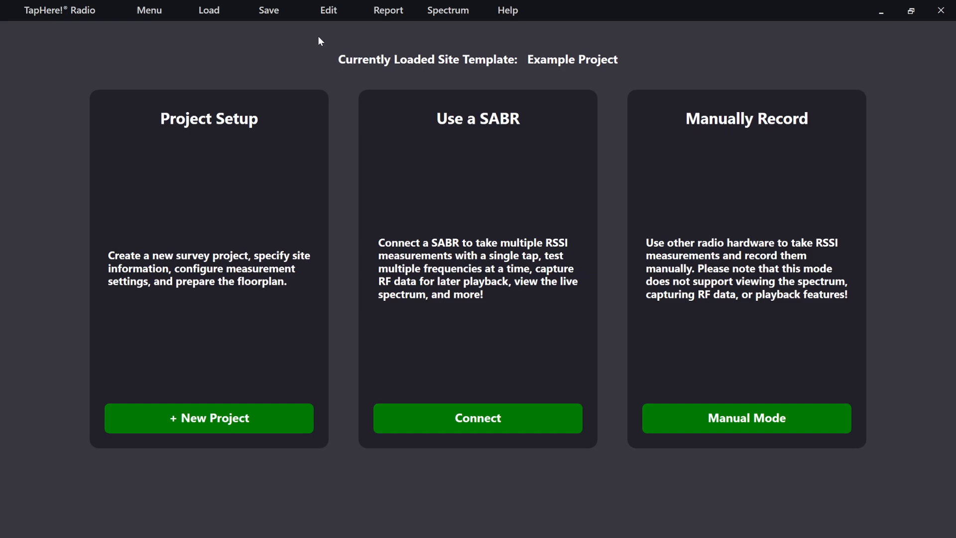
Step: Open the loaded project's setup for editing and check the configured RX frequencies in its radio settings
{"action": "left_click", "coordinate": [329, 13]}
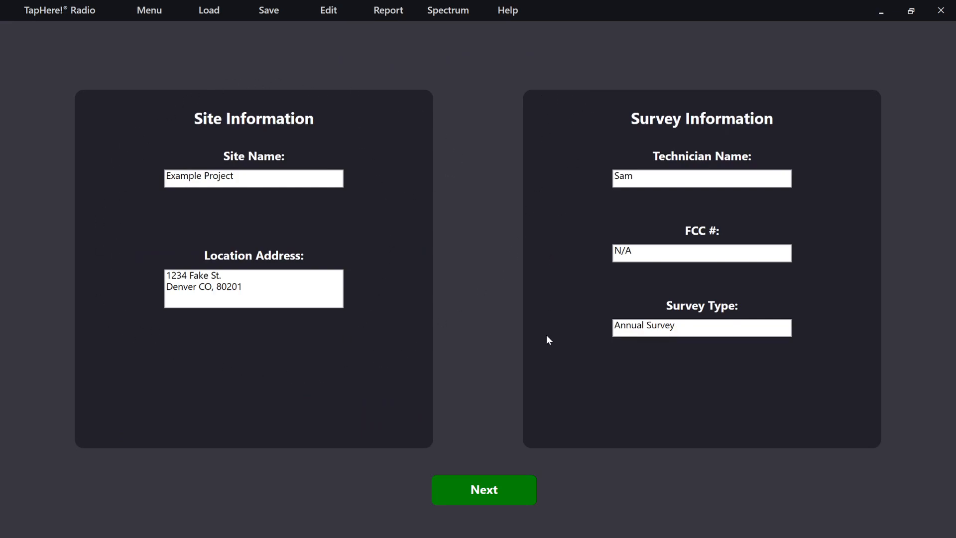
{"action": "left_click", "coordinate": [485, 494]}
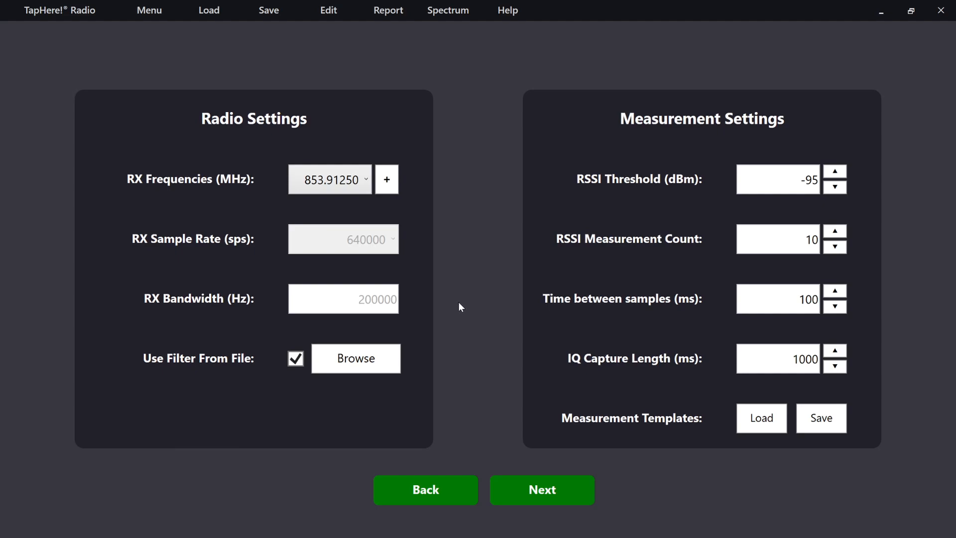
{"action": "left_click", "coordinate": [353, 191]}
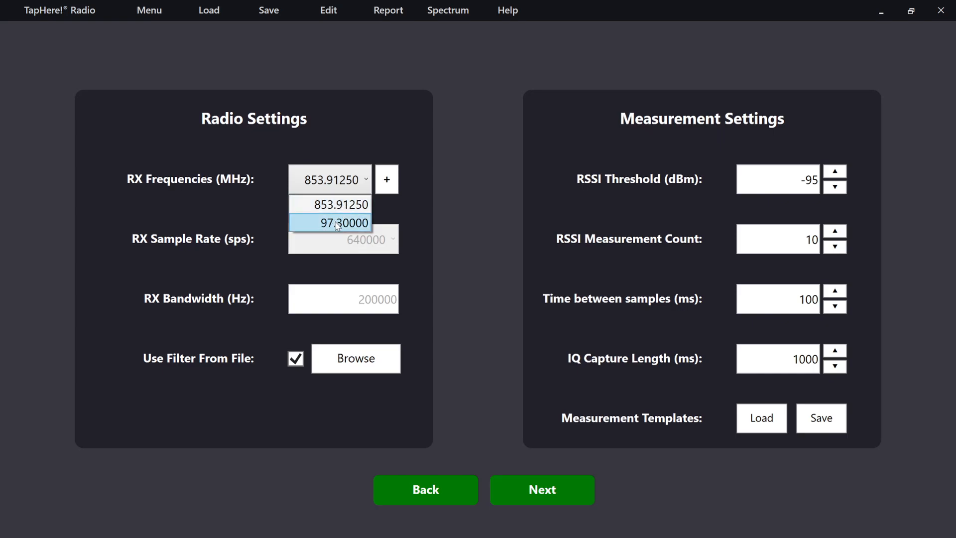
{"action": "left_click", "coordinate": [392, 211]}
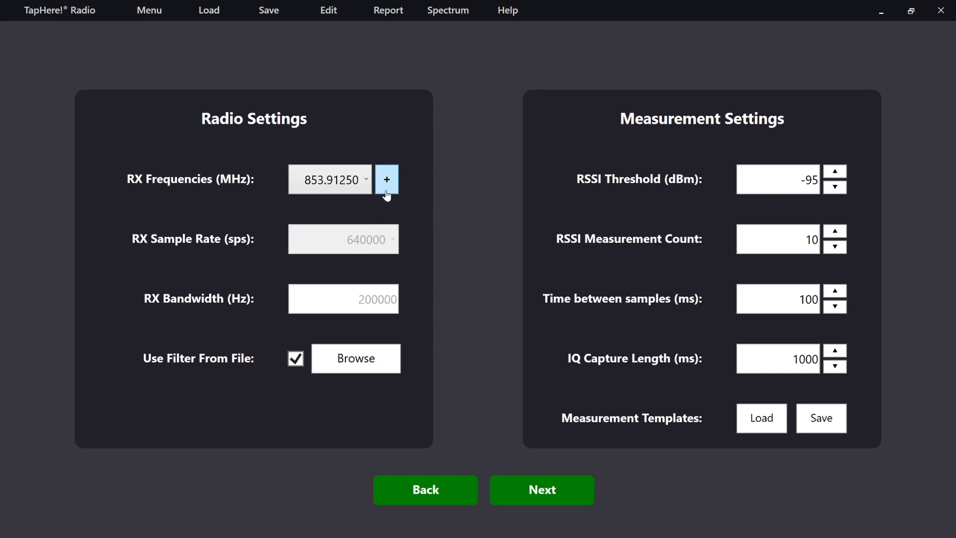
Step: Review the site list for RX frequencies through to the custom sites and apply the existing selection
{"action": "left_click", "coordinate": [386, 187]}
{"action": "scroll", "coordinate": [120, 301], "scroll_direction": "up", "scroll_amount": 3}
{"action": "scroll", "coordinate": [121, 301], "scroll_direction": "up", "scroll_amount": 1}
{"action": "scroll", "coordinate": [124, 305], "scroll_direction": "down", "scroll_amount": 3}
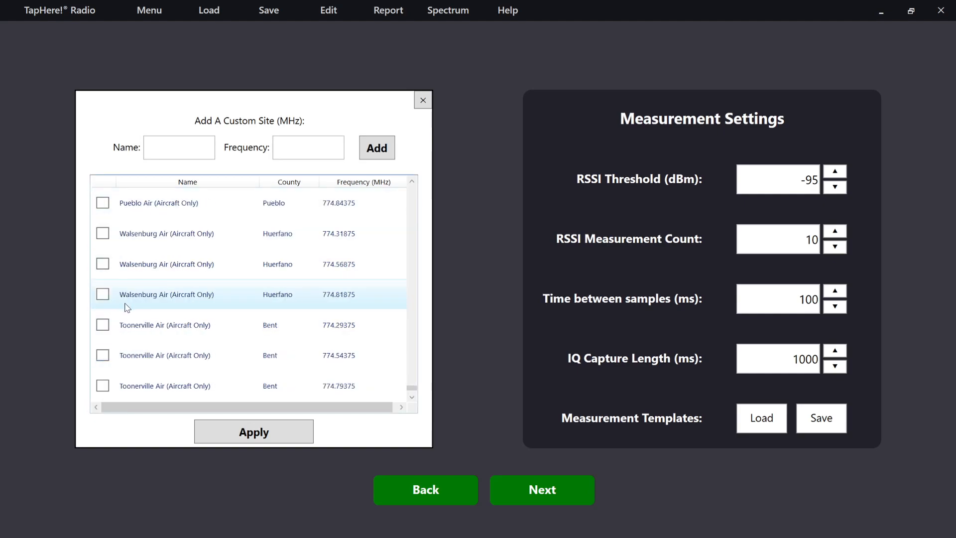
{"action": "scroll", "coordinate": [128, 309], "scroll_direction": "down", "scroll_amount": 1}
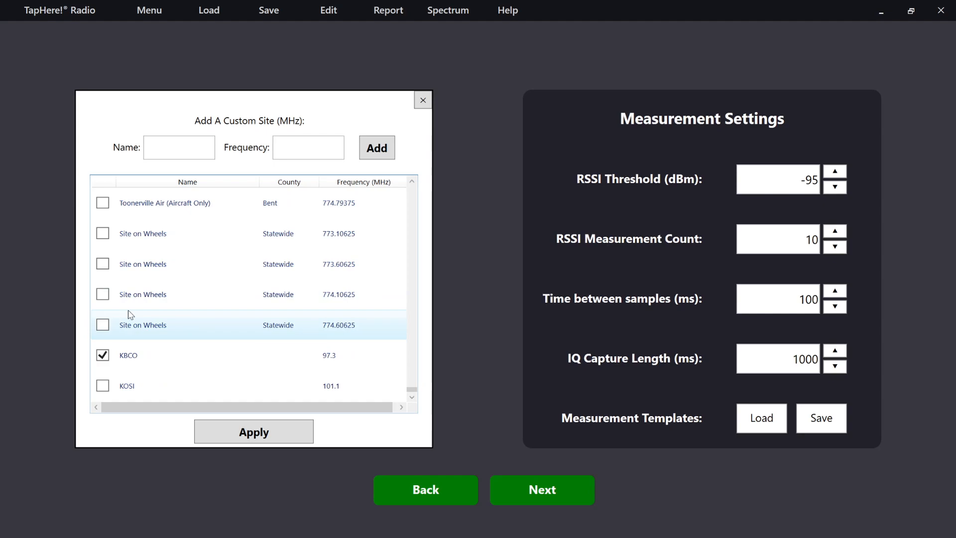
{"action": "left_click", "coordinate": [253, 437]}
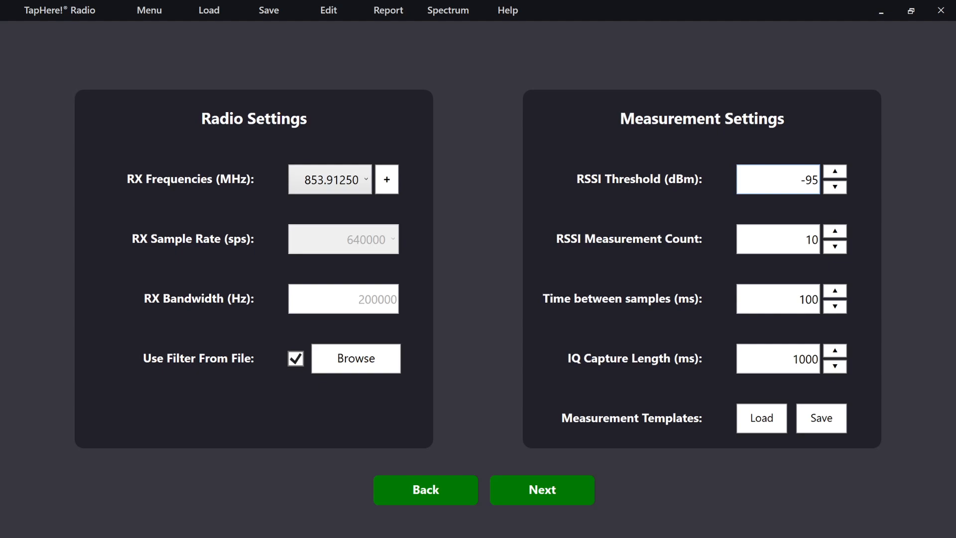
Step: Check the measurement count, sample interval and IQ capture length, and continue to the floorplan configuration
{"action": "left_click", "coordinate": [781, 239]}
{"action": "left_click", "coordinate": [779, 299]}
{"action": "left_click", "coordinate": [785, 348]}
{"action": "left_click", "coordinate": [546, 493]}
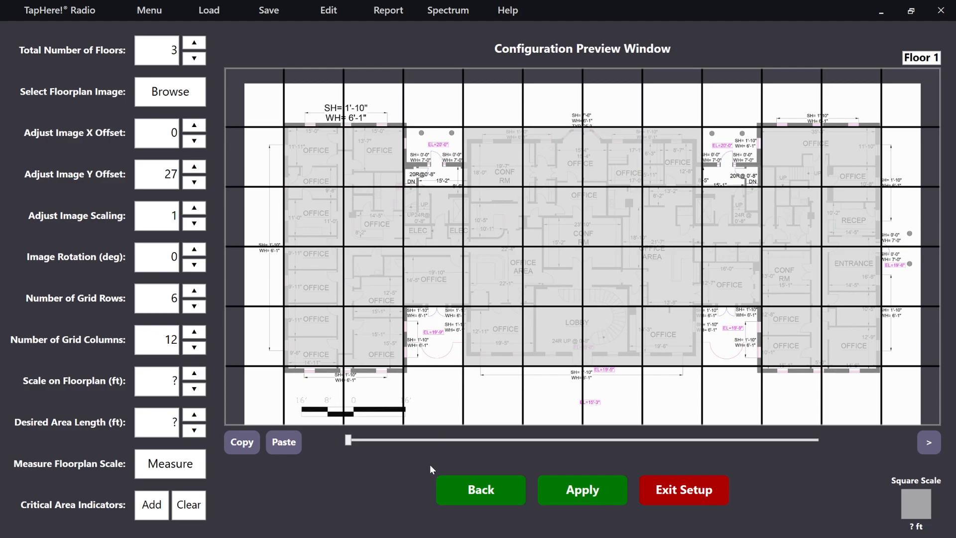
Step: Look through the floorplans of the other floors and return to Floor 1
{"action": "left_click", "coordinate": [927, 445]}
{"action": "left_click", "coordinate": [927, 443]}
{"action": "left_click", "coordinate": [900, 442]}
{"action": "left_click", "coordinate": [899, 442]}
Step: Cycle the grid area directly above the ELEC rooms through included, critical and back to excluded
{"action": "left_click", "coordinate": [423, 160]}
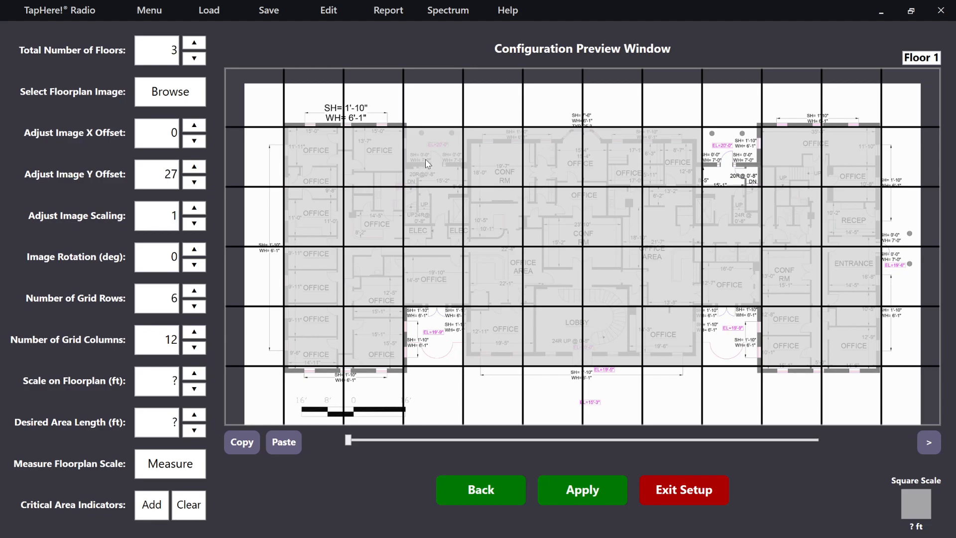
{"action": "left_click", "coordinate": [426, 163]}
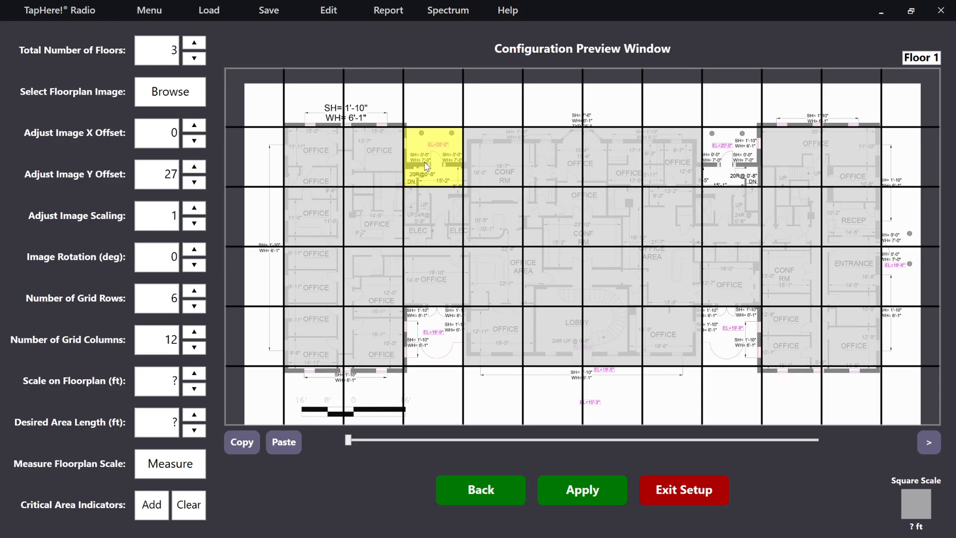
{"action": "left_click", "coordinate": [427, 166]}
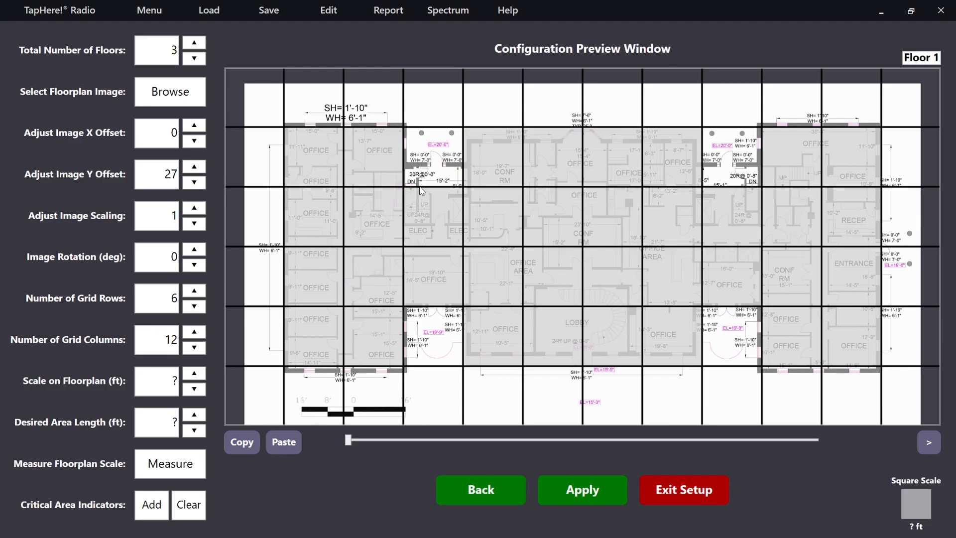
Step: Mark the ELEC grid area on Floor 1 as critical, place a critical area indicator on the ELEC room and apply the configuration
{"action": "left_click", "coordinate": [434, 221]}
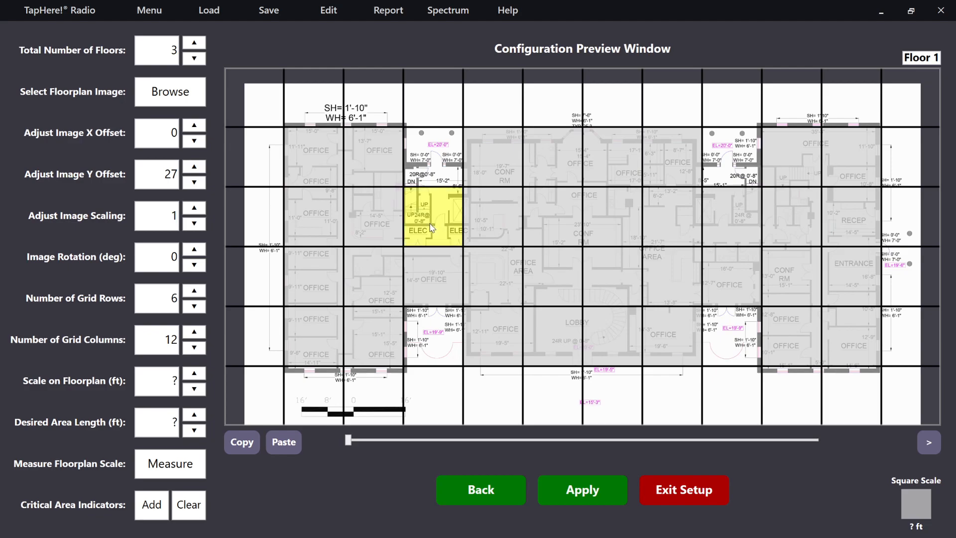
{"action": "left_click", "coordinate": [153, 506]}
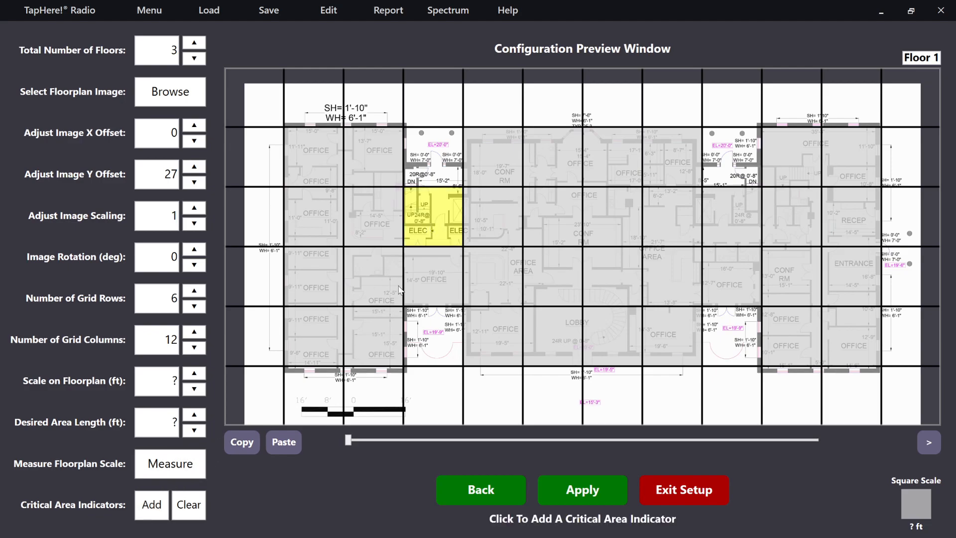
{"action": "left_click", "coordinate": [418, 230]}
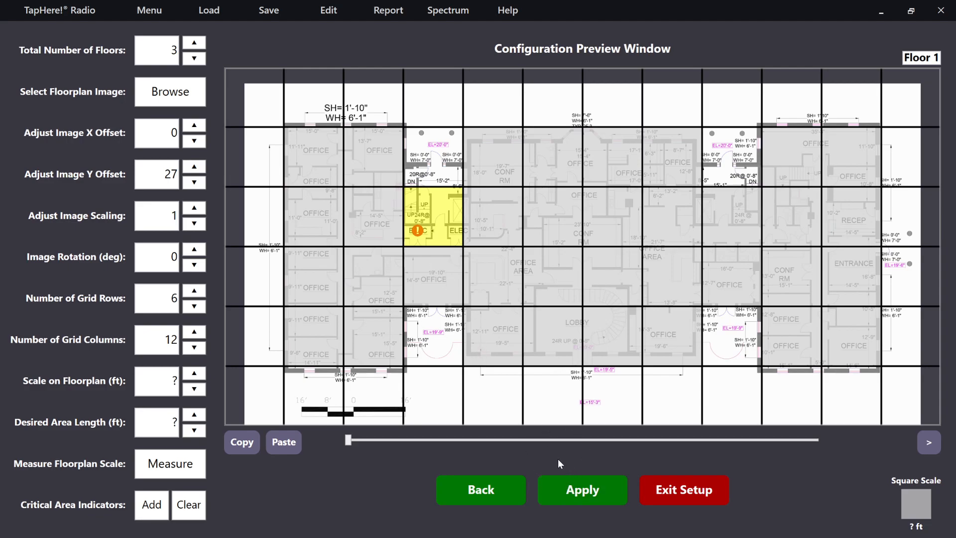
{"action": "left_click", "coordinate": [567, 491]}
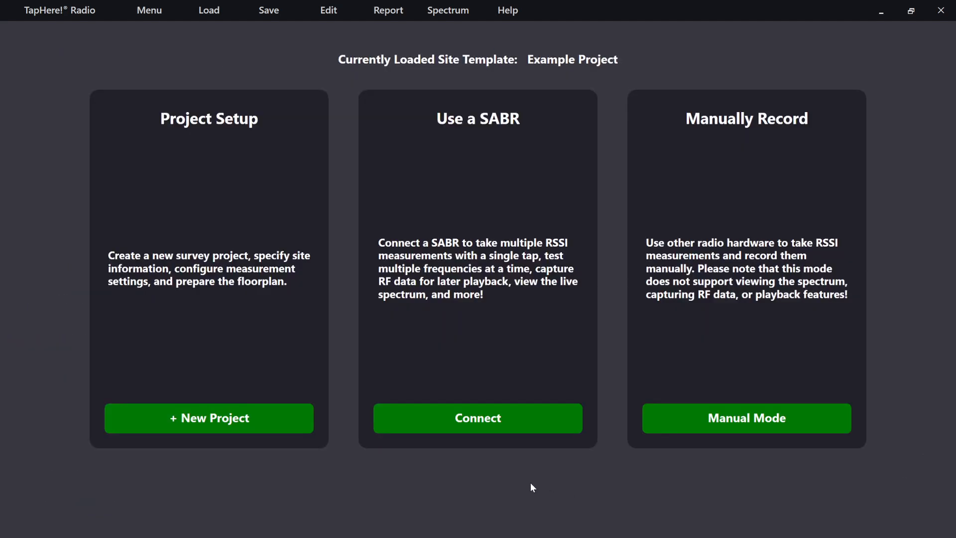
Step: Connect the SABR and record an RSSI measurement in area f1g1
{"action": "left_click", "coordinate": [491, 427]}
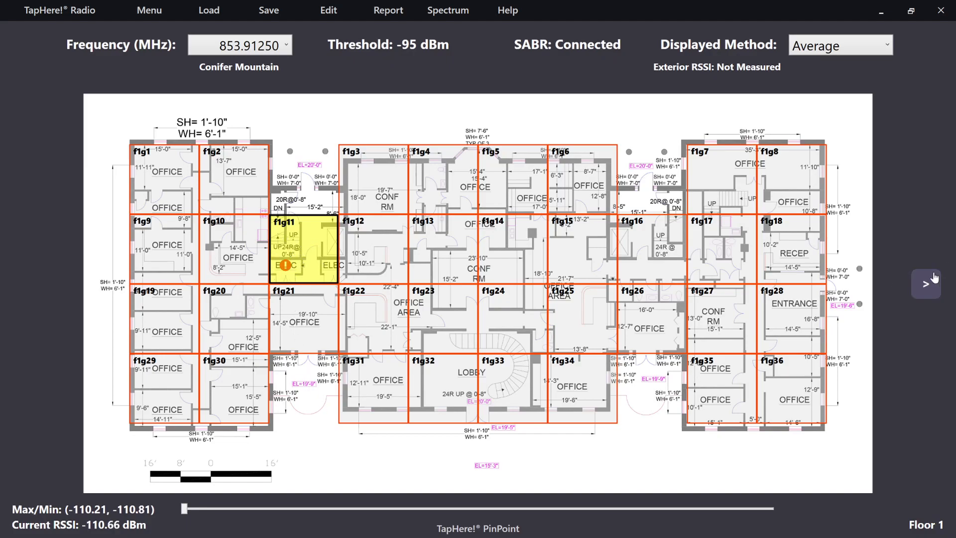
{"action": "left_click", "coordinate": [161, 182]}
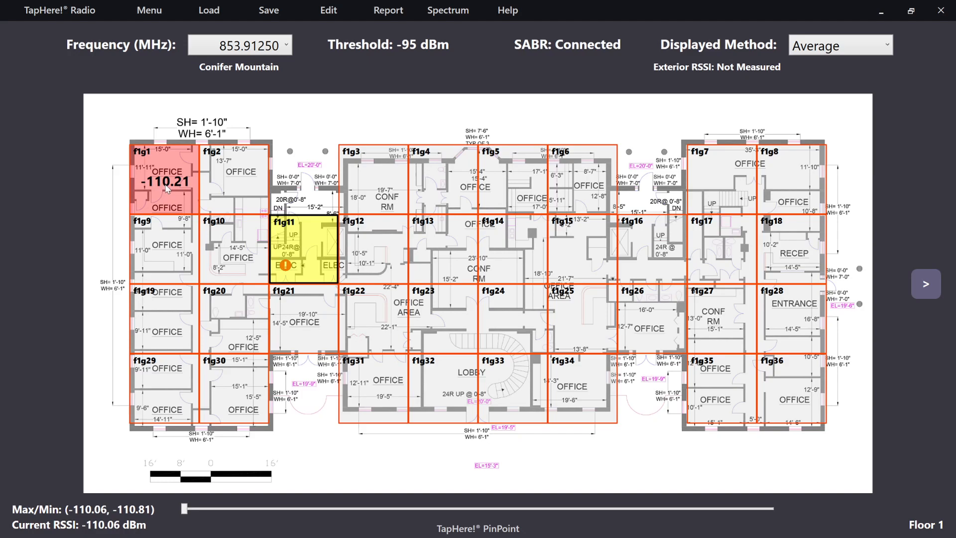
Step: Compare the f1g1 reading under the Min and Max display methods, returning the method to Average
{"action": "left_click", "coordinate": [869, 48]}
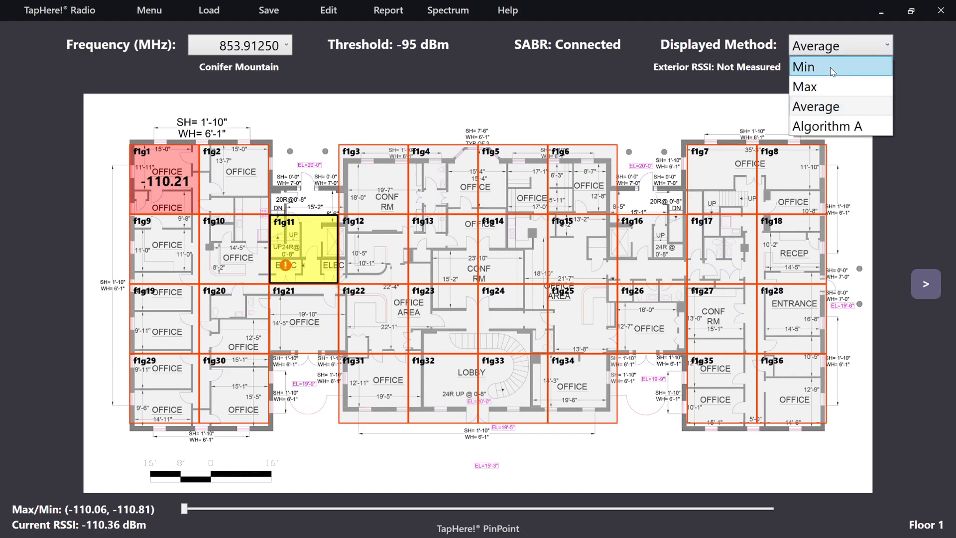
{"action": "left_click", "coordinate": [830, 68]}
{"action": "left_click", "coordinate": [835, 46]}
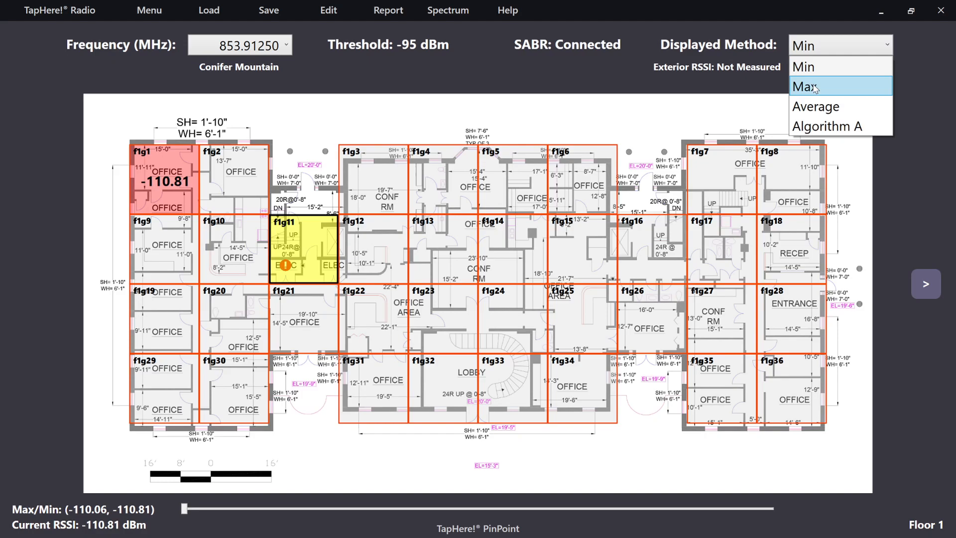
{"action": "left_click", "coordinate": [815, 87]}
{"action": "left_click", "coordinate": [820, 50]}
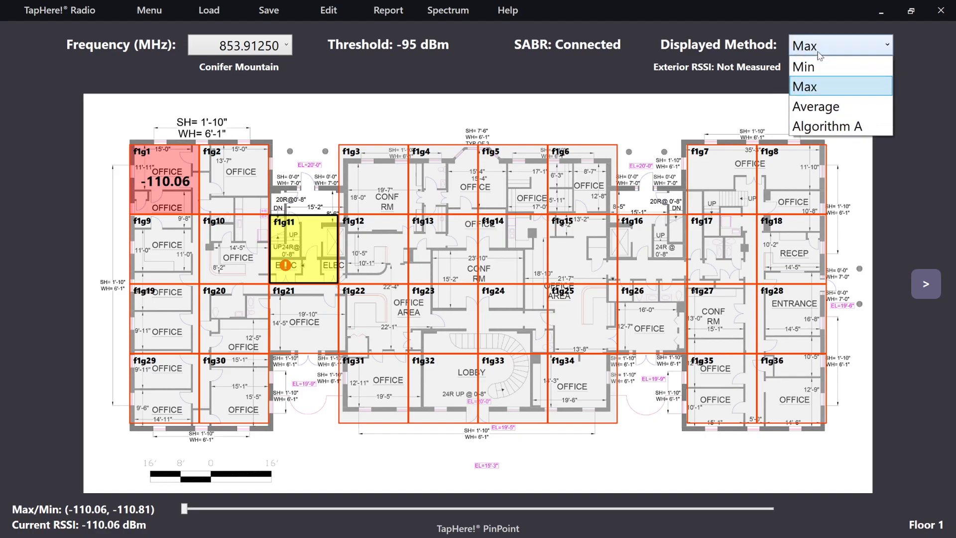
{"action": "left_click", "coordinate": [829, 107]}
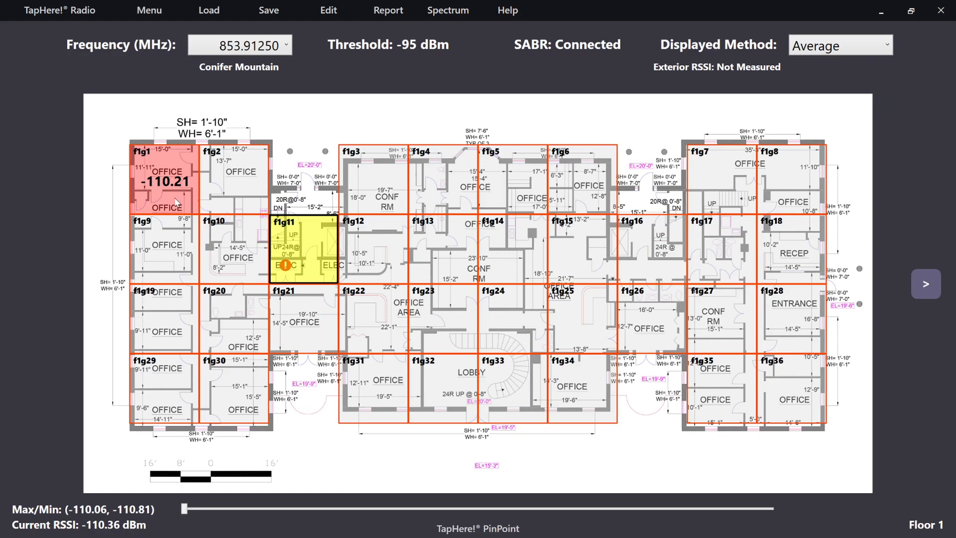
Step: Switch the displayed frequency to 97.30000 MHz and view the RF spectrum captured in area f1g1
{"action": "left_click", "coordinate": [258, 46]}
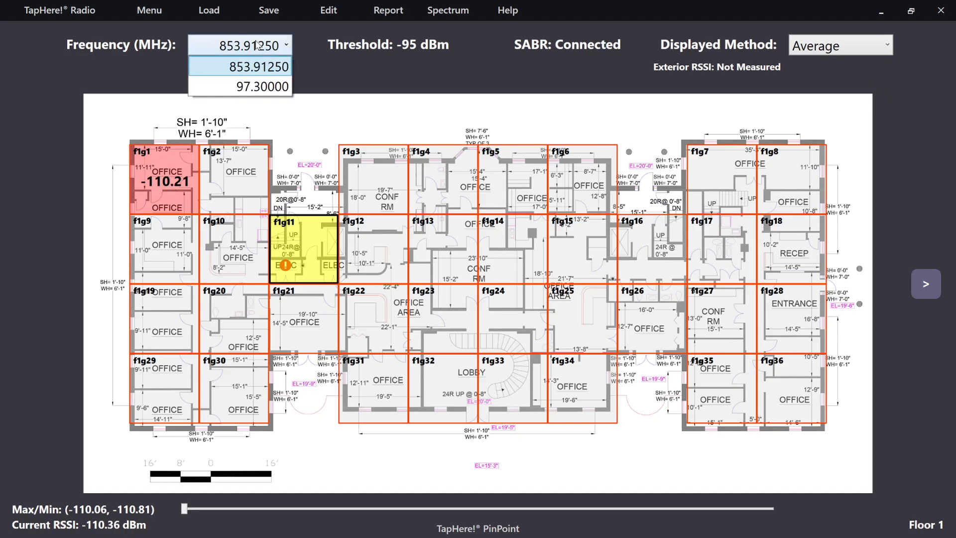
{"action": "left_click", "coordinate": [261, 89]}
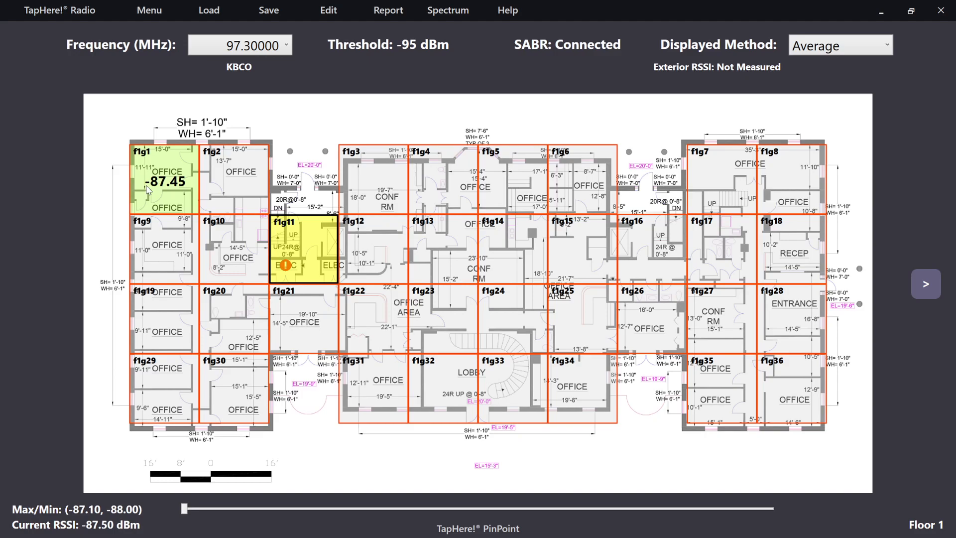
{"action": "left_click", "coordinate": [159, 185]}
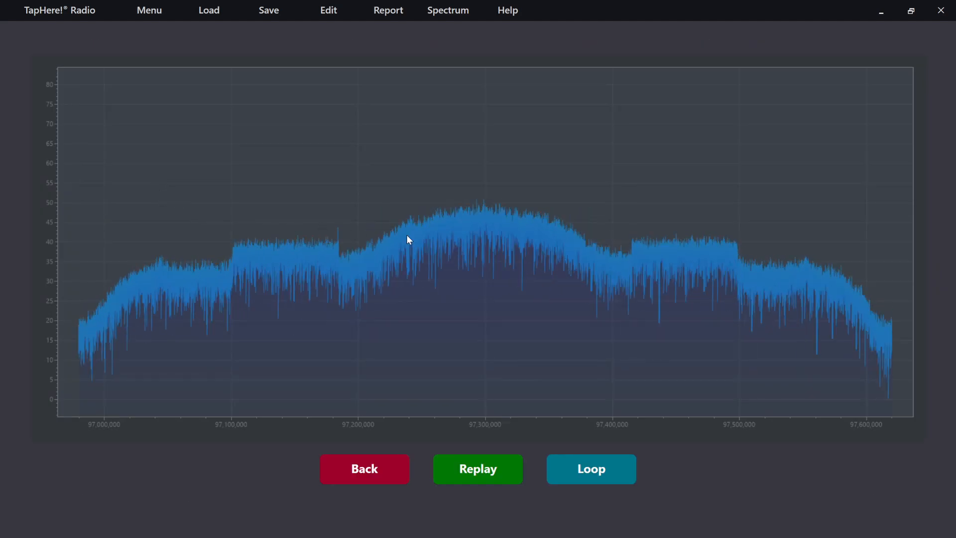
{"action": "left_click", "coordinate": [378, 478]}
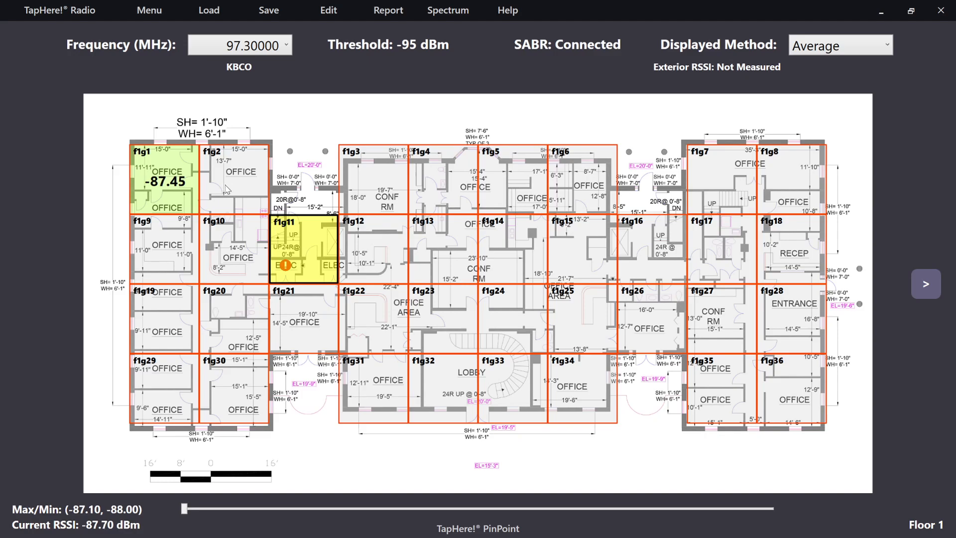
Step: Record a measurement in area f1g2 and switch the displayed frequency to 853.91250 MHz
{"action": "left_click", "coordinate": [234, 182]}
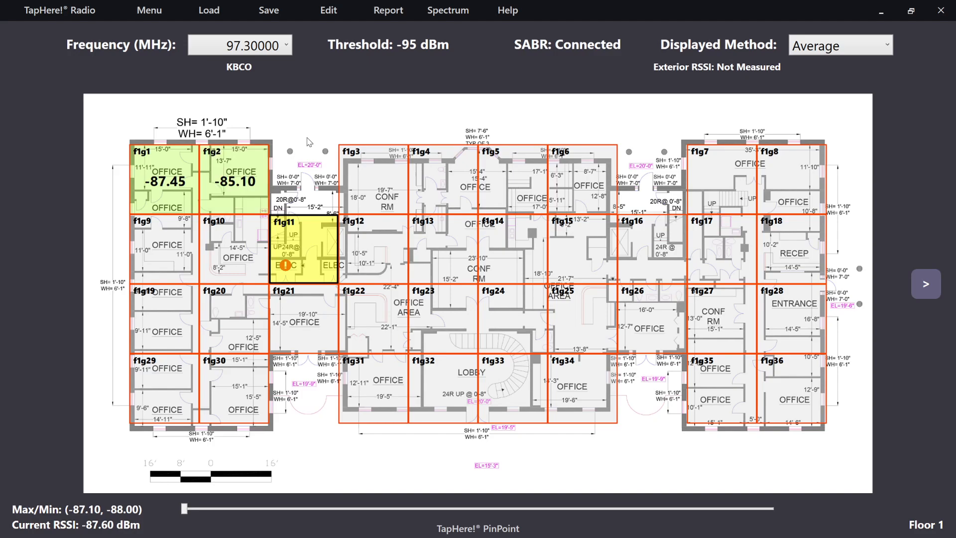
{"action": "left_click", "coordinate": [276, 49]}
{"action": "left_click", "coordinate": [264, 61]}
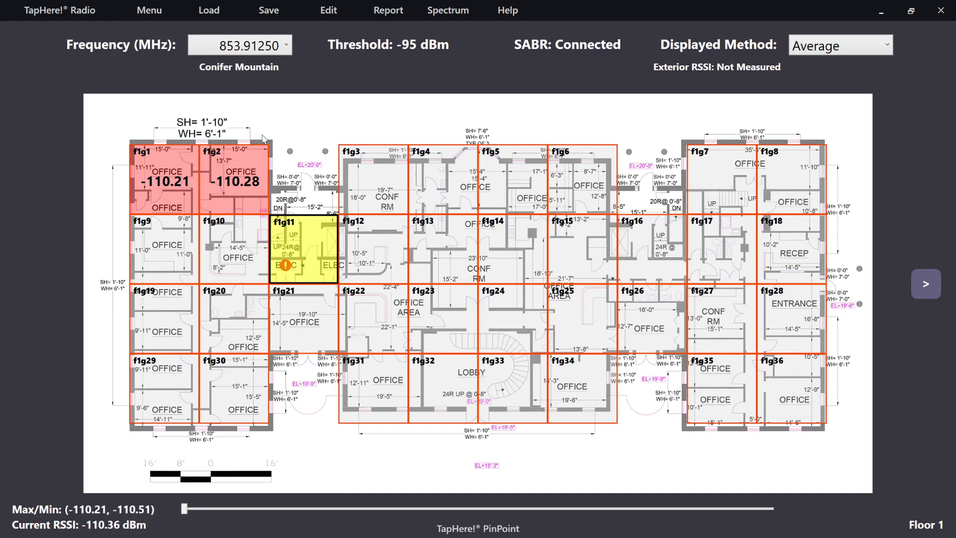
Step: View the live spectrum at 853.91250 MHz, stop it, and check the next floor's plan before returning to Floor 1
{"action": "left_click", "coordinate": [448, 12]}
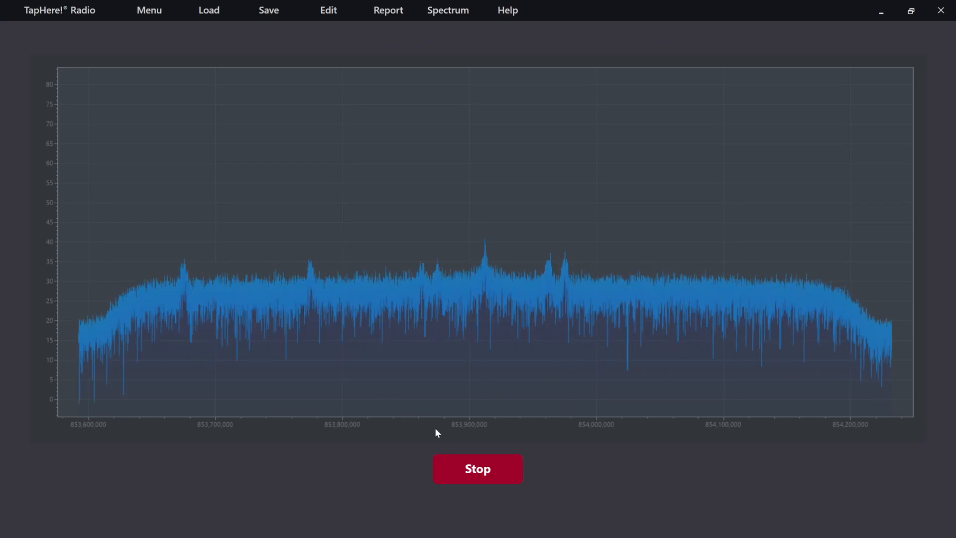
{"action": "left_click", "coordinate": [467, 469]}
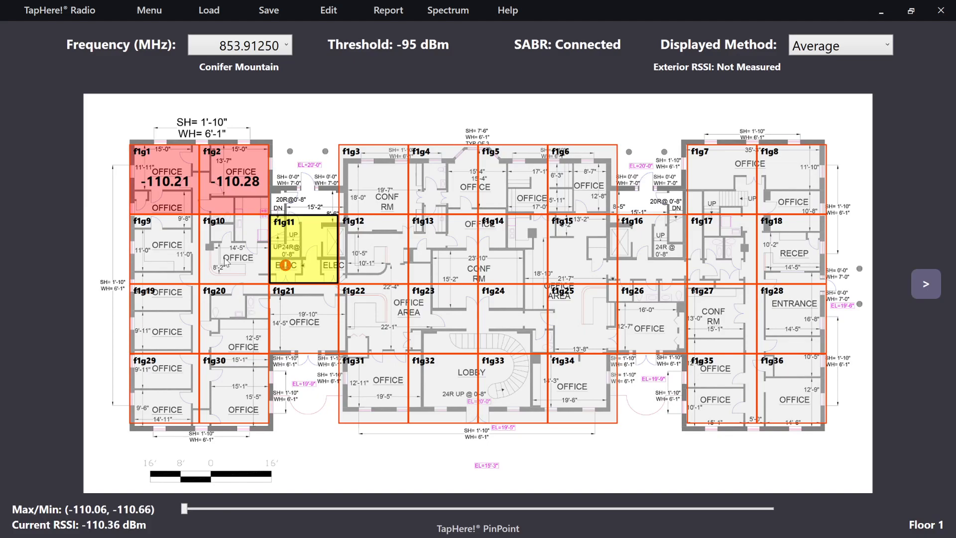
{"action": "left_click", "coordinate": [925, 288]}
{"action": "left_click", "coordinate": [35, 283]}
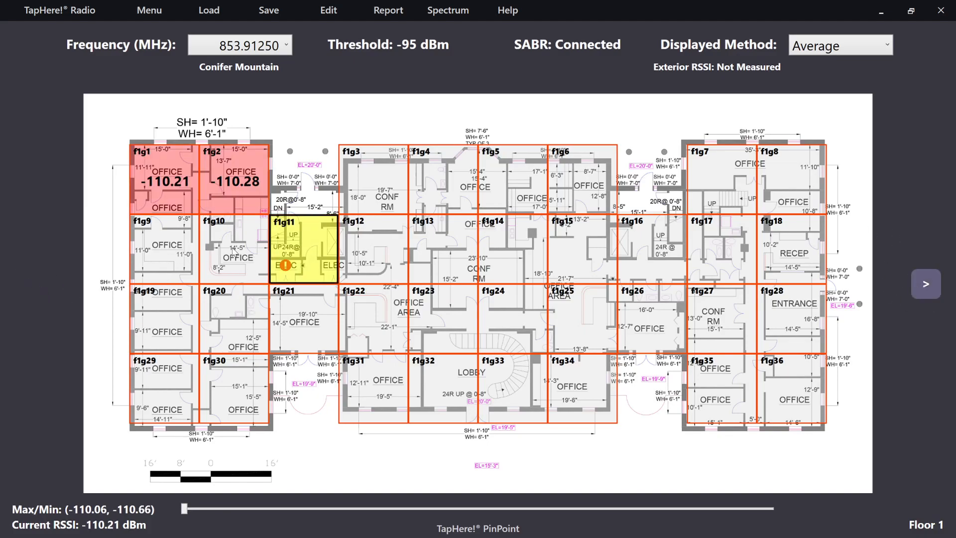
Step: Generate the survey reports with the existing report settings and open the folder containing them
{"action": "left_click", "coordinate": [382, 12]}
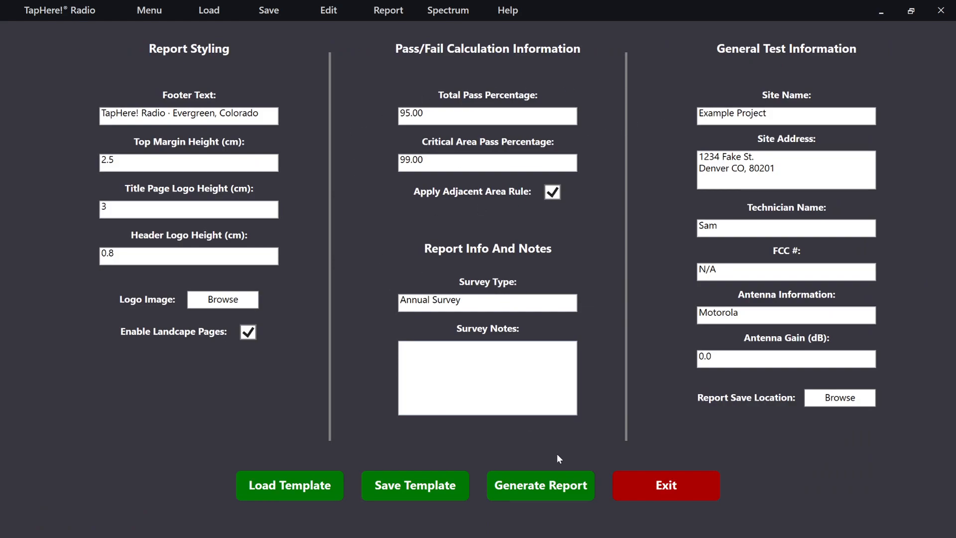
{"action": "left_click", "coordinate": [531, 490]}
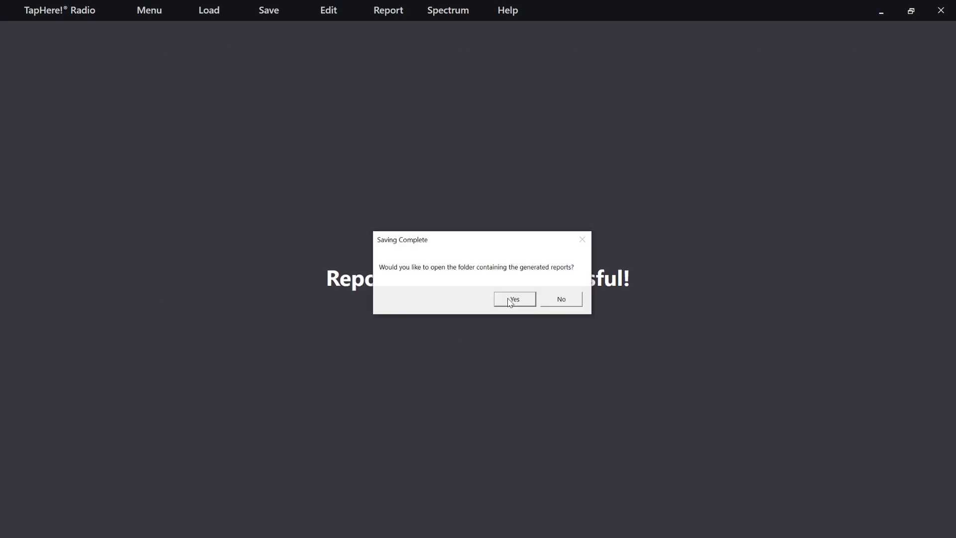
{"action": "left_click", "coordinate": [507, 300]}
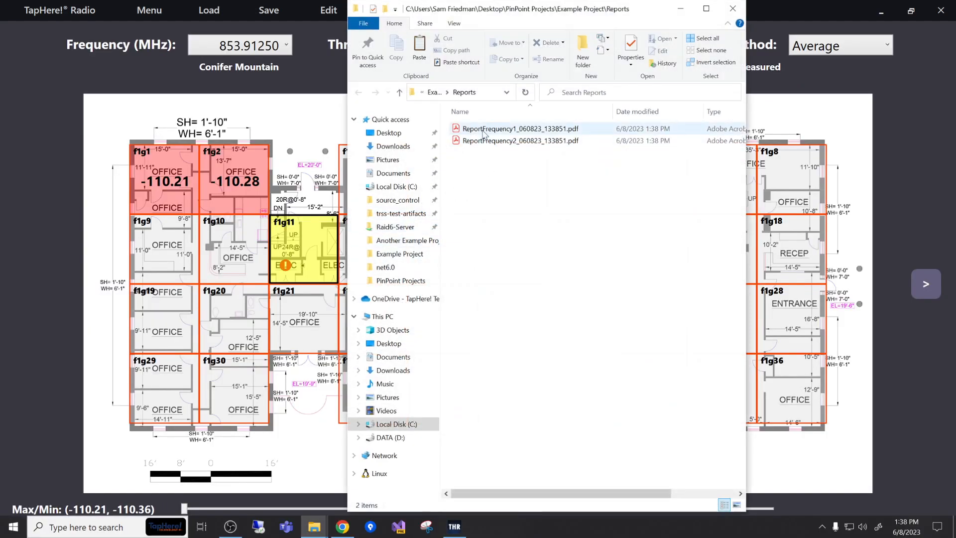
Step: Open ReportFrequency1_060823_133851.pdf in Adobe Acrobat Reader and select the site name and frequency lines on its cover page
{"action": "left_click", "coordinate": [493, 131]}
{"action": "double_click", "coordinate": [493, 131]}
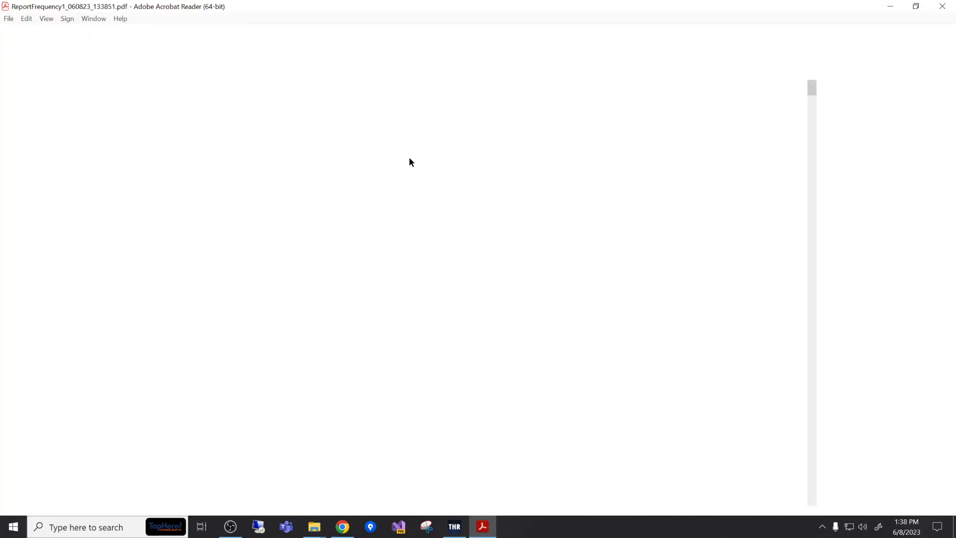
{"action": "left_click", "coordinate": [403, 60]}
{"action": "left_click", "coordinate": [403, 60]}
{"action": "left_click", "coordinate": [403, 61]}
{"action": "left_click", "coordinate": [403, 60]}
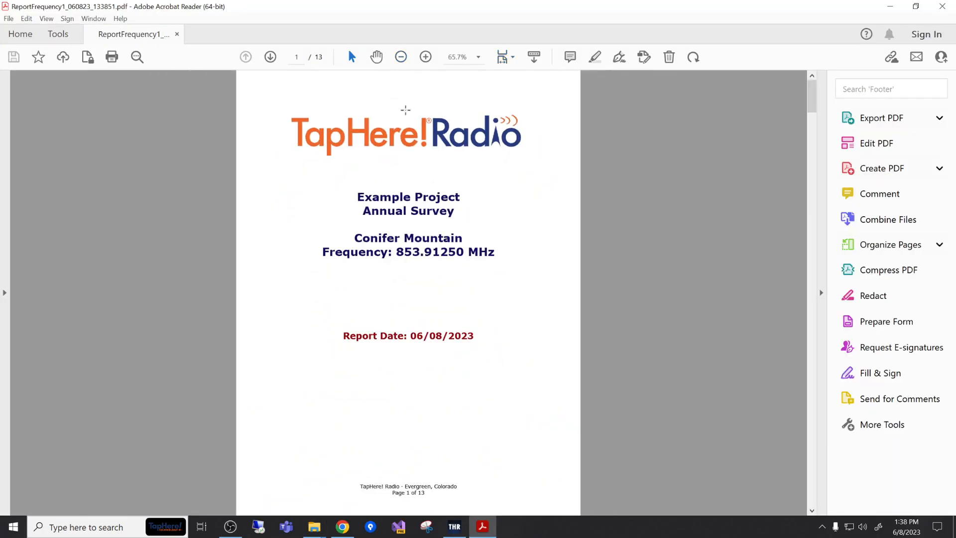
{"action": "scroll", "coordinate": [402, 198], "scroll_direction": "down", "scroll_amount": 1}
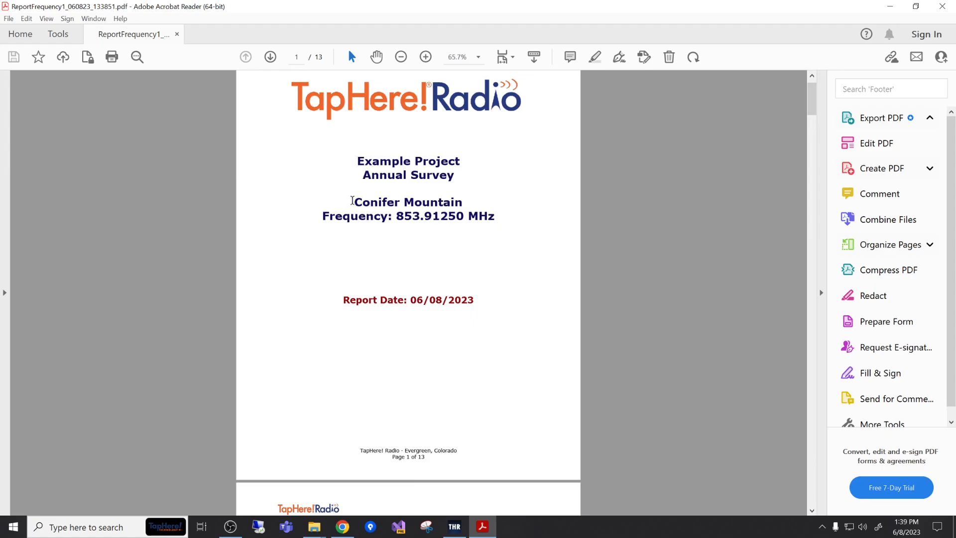
{"action": "left_click_drag", "start_coordinate": [359, 201], "coordinate": [482, 218]}
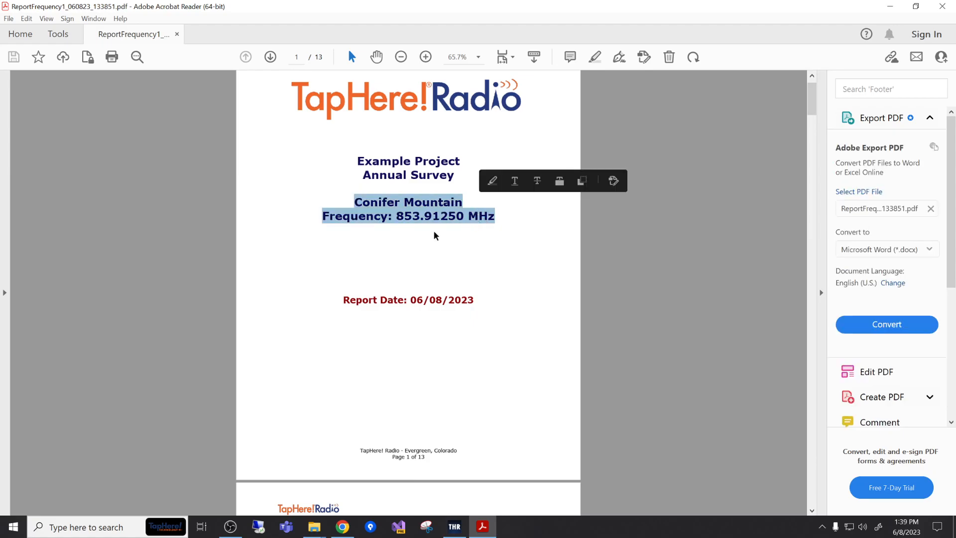
Step: Review the report's Test Summary page, including the overall result, RSSI measurement summary and passing criteria
{"action": "scroll", "coordinate": [436, 233], "scroll_direction": "down", "scroll_amount": 5}
{"action": "scroll", "coordinate": [438, 234], "scroll_direction": "down", "scroll_amount": 5}
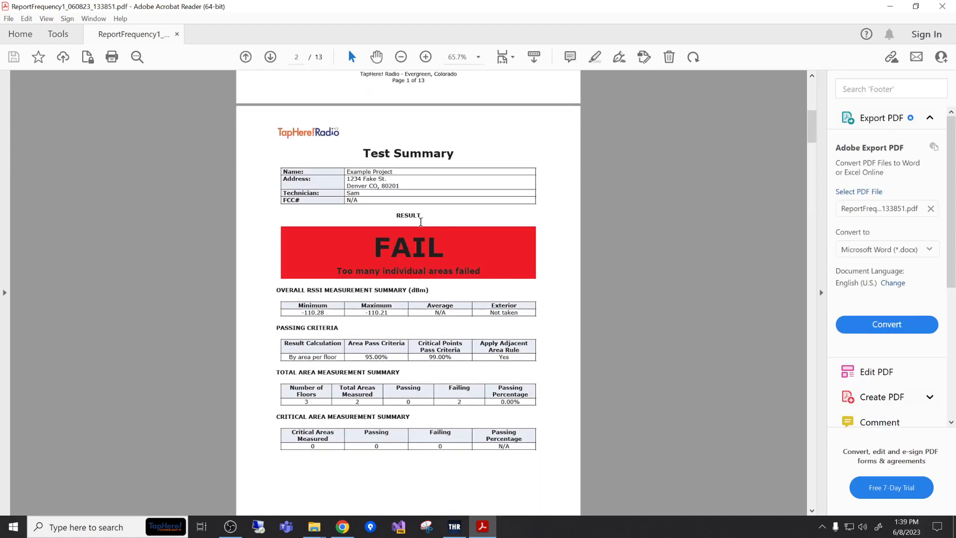
{"action": "scroll", "coordinate": [422, 251], "scroll_direction": "down", "scroll_amount": 3}
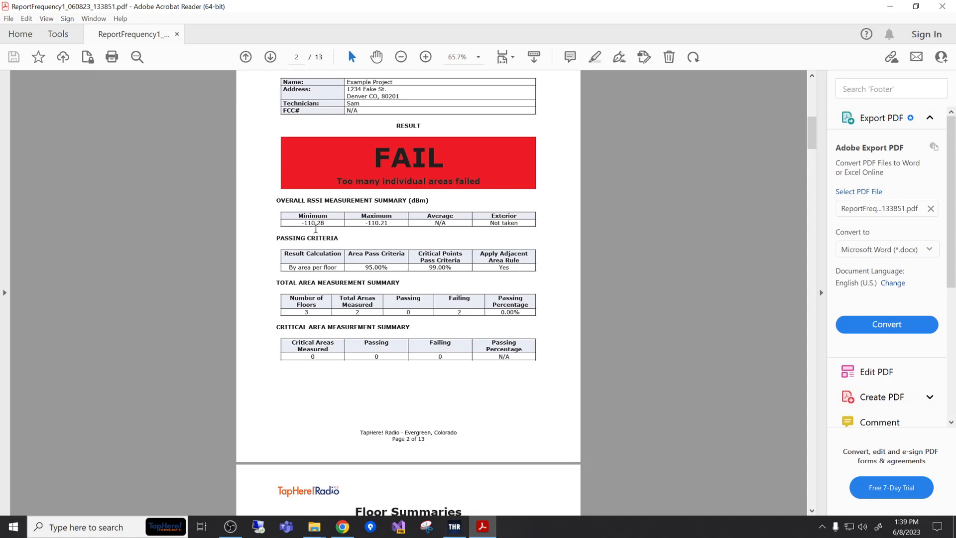
{"action": "left_click_drag", "start_coordinate": [428, 219], "coordinate": [450, 223]}
{"action": "left_click", "coordinate": [449, 226]}
Step: Review the Floor Summaries table and the Test Configuration Information page with the equipment, antenna, RSSI and RF capture settings
{"action": "scroll", "coordinate": [445, 241], "scroll_direction": "down", "scroll_amount": 7}
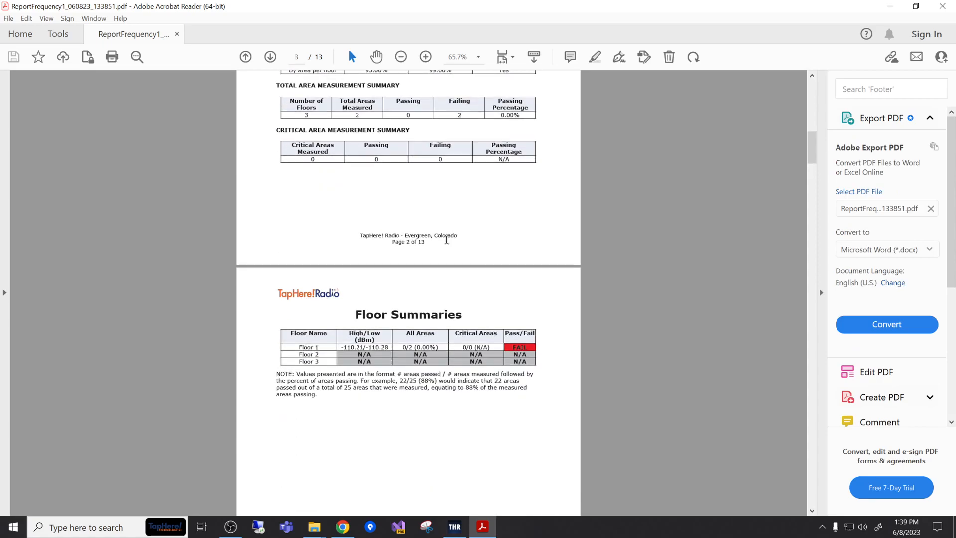
{"action": "scroll", "coordinate": [419, 261], "scroll_direction": "down", "scroll_amount": 5}
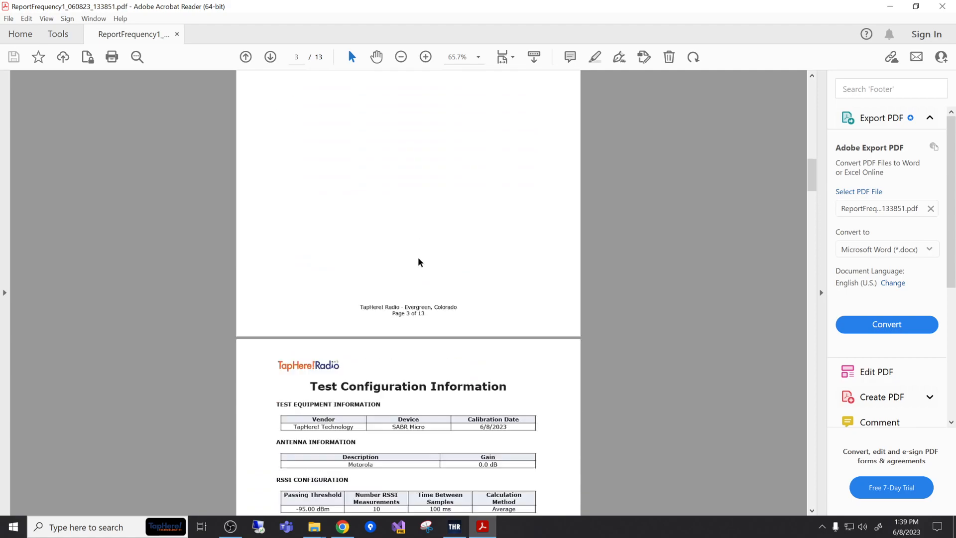
{"action": "scroll", "coordinate": [418, 263], "scroll_direction": "down", "scroll_amount": 2}
{"action": "scroll", "coordinate": [411, 288], "scroll_direction": "down", "scroll_amount": 2}
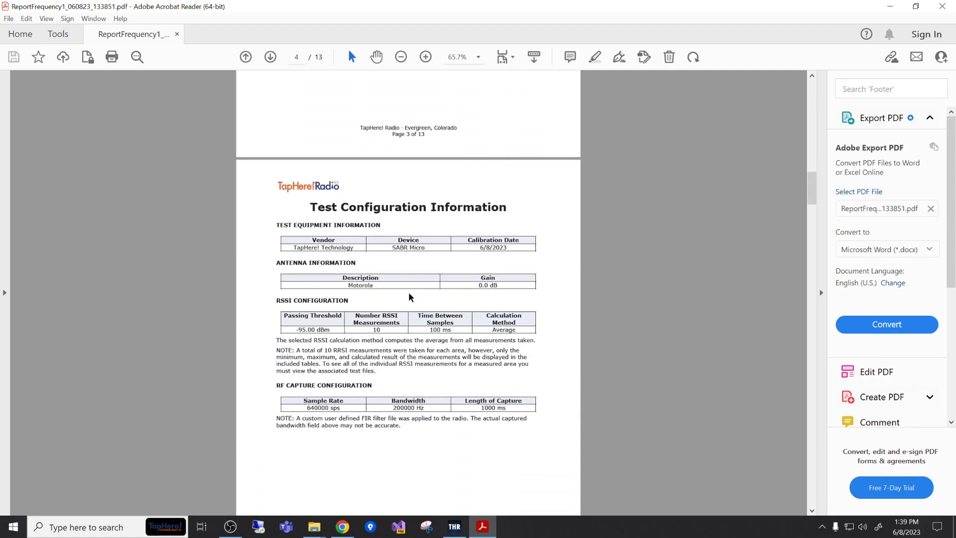
{"action": "scroll", "coordinate": [408, 298], "scroll_direction": "down", "scroll_amount": 4}
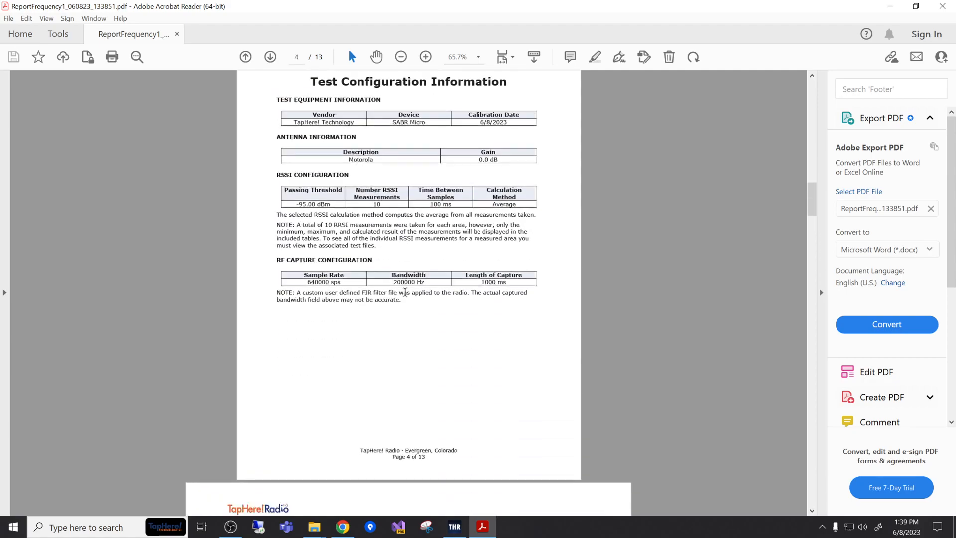
Step: Review the Floor 1 plan and its signal measurements table, and close the report and the Reports folder
{"action": "scroll", "coordinate": [407, 293], "scroll_direction": "down", "scroll_amount": 7}
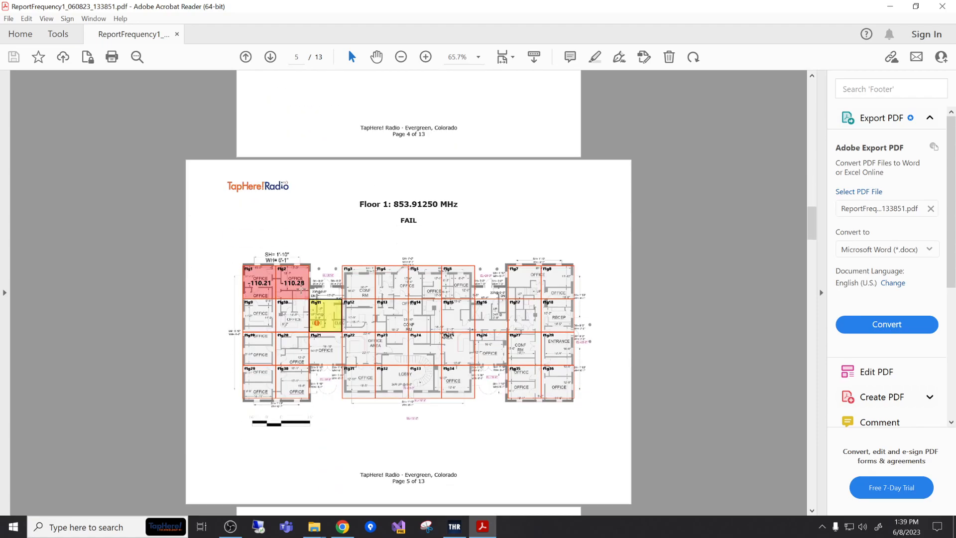
{"action": "scroll", "coordinate": [208, 260], "scroll_direction": "down", "scroll_amount": 1}
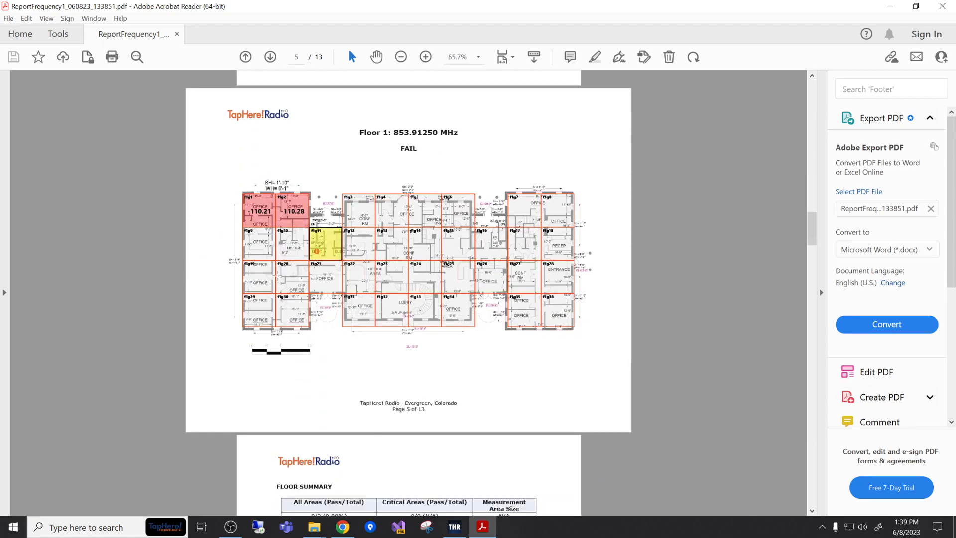
{"action": "scroll", "coordinate": [287, 287], "scroll_direction": "down", "scroll_amount": 8}
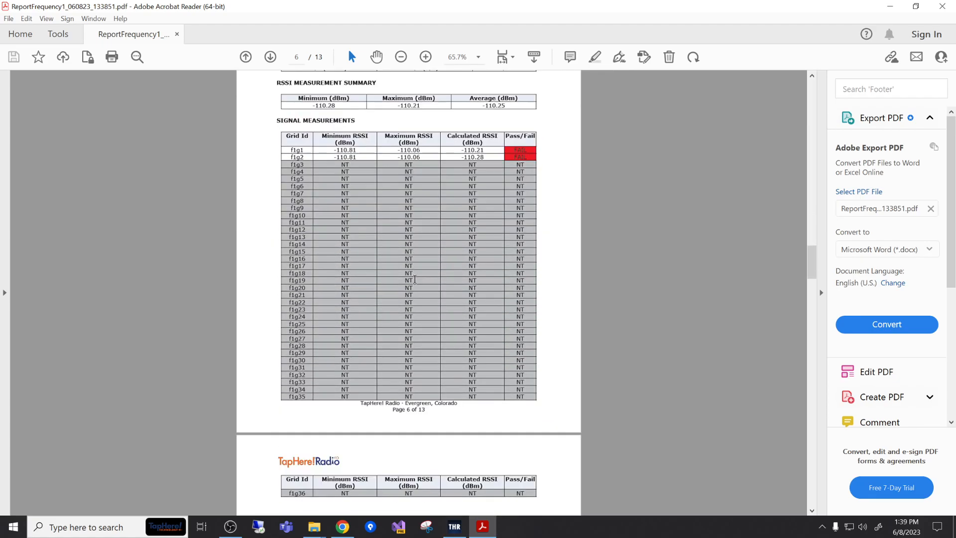
{"action": "scroll", "coordinate": [415, 280], "scroll_direction": "down", "scroll_amount": 6}
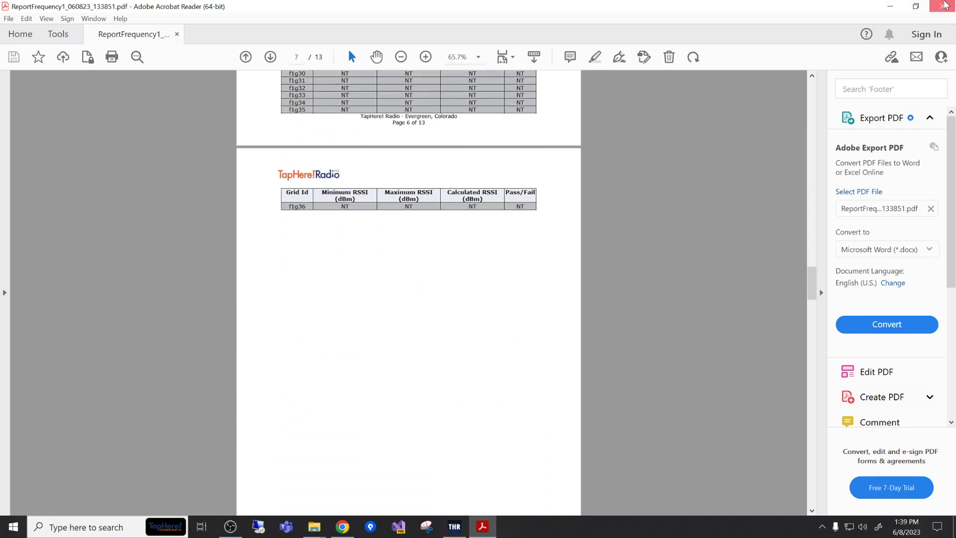
{"action": "left_click", "coordinate": [945, 5]}
{"action": "left_click", "coordinate": [727, 5]}
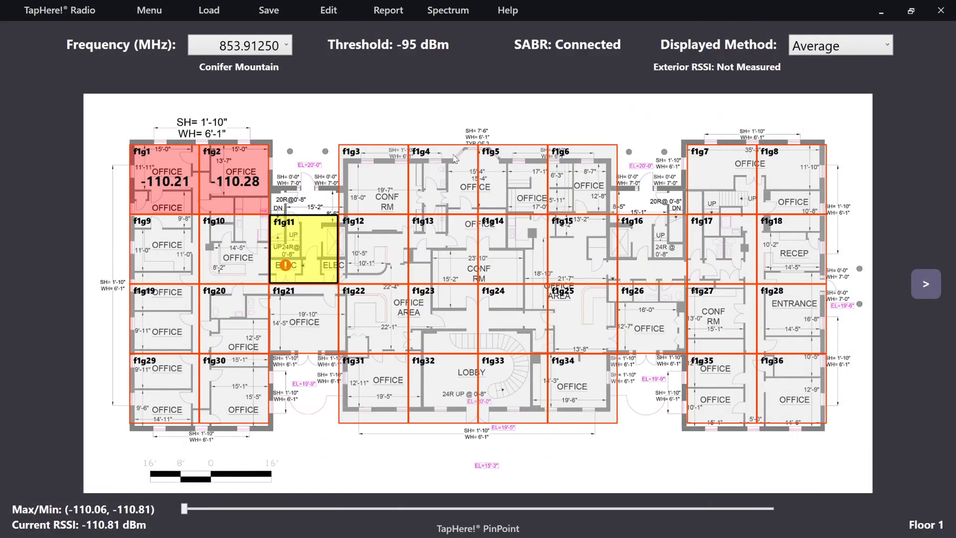